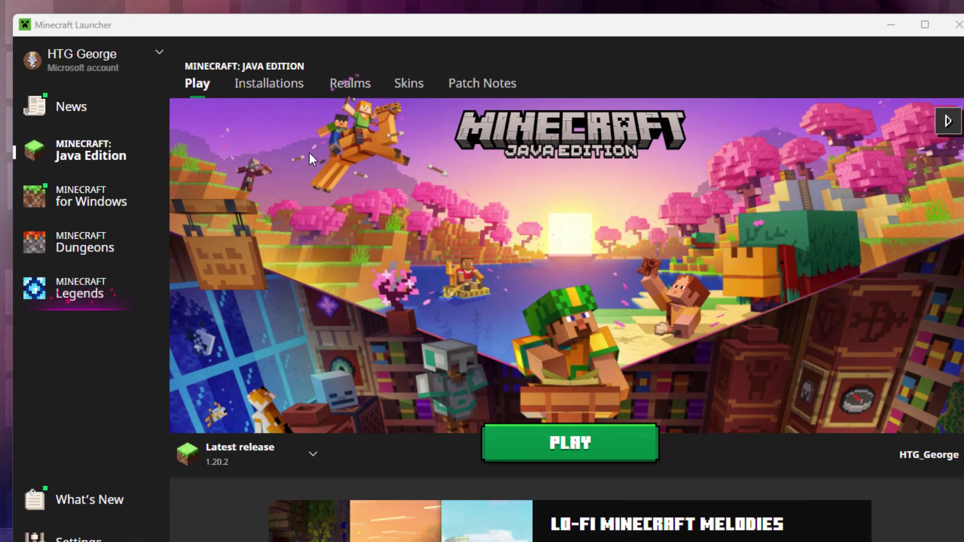
Step: Show the launcher's installations list, with Latest release 1.20.2 at the top
{"action": "left_click", "coordinate": [265, 89]}
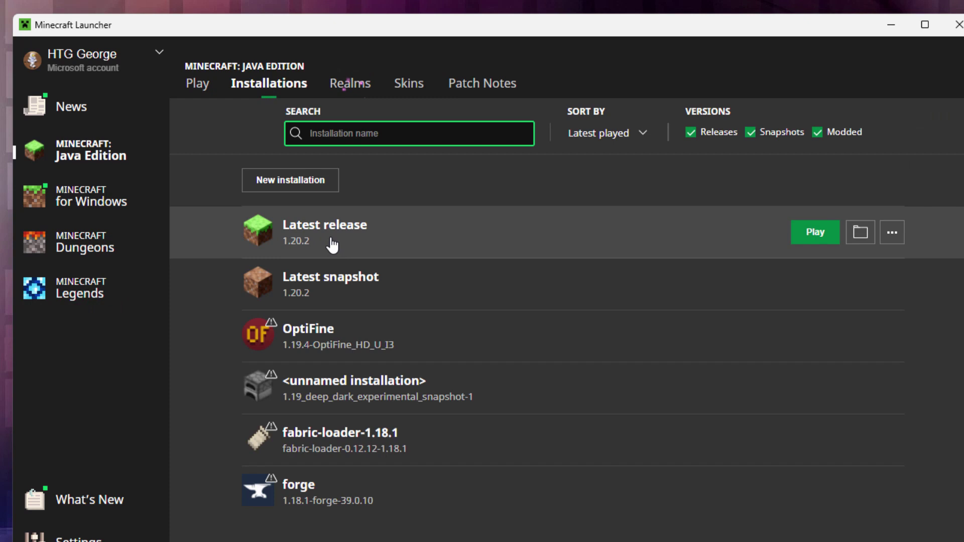
Step: Open the Latest release game folder, then resourcepacks, then the HTG-Custom-9 pack folder
{"action": "left_click", "coordinate": [859, 234]}
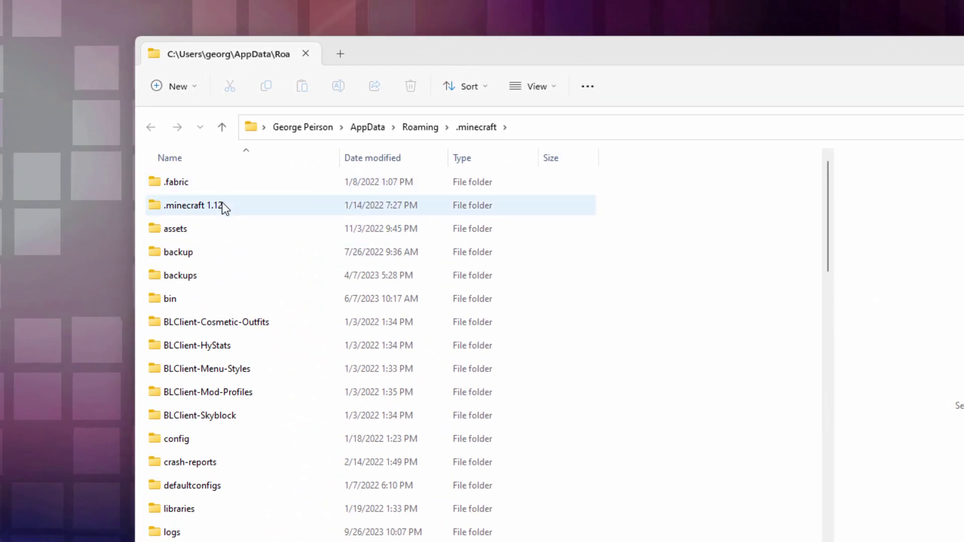
{"action": "scroll", "coordinate": [246, 294], "scroll_direction": "down", "scroll_amount": 3}
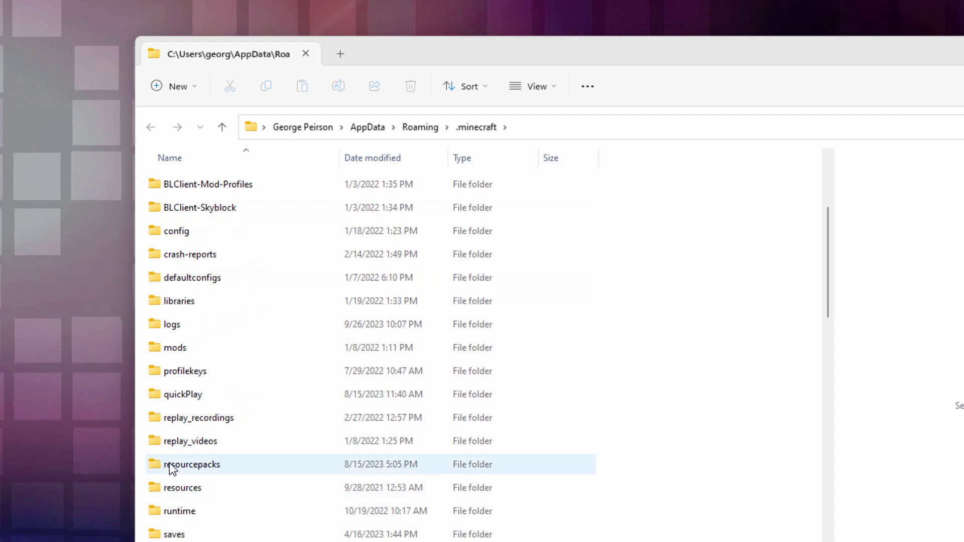
{"action": "double_click", "coordinate": [198, 462]}
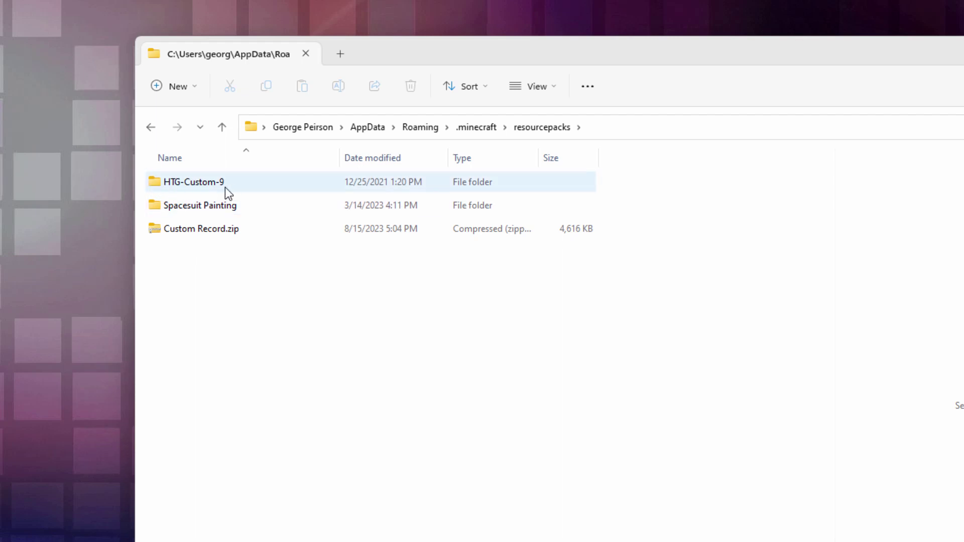
{"action": "left_click", "coordinate": [200, 185]}
{"action": "double_click", "coordinate": [197, 185]}
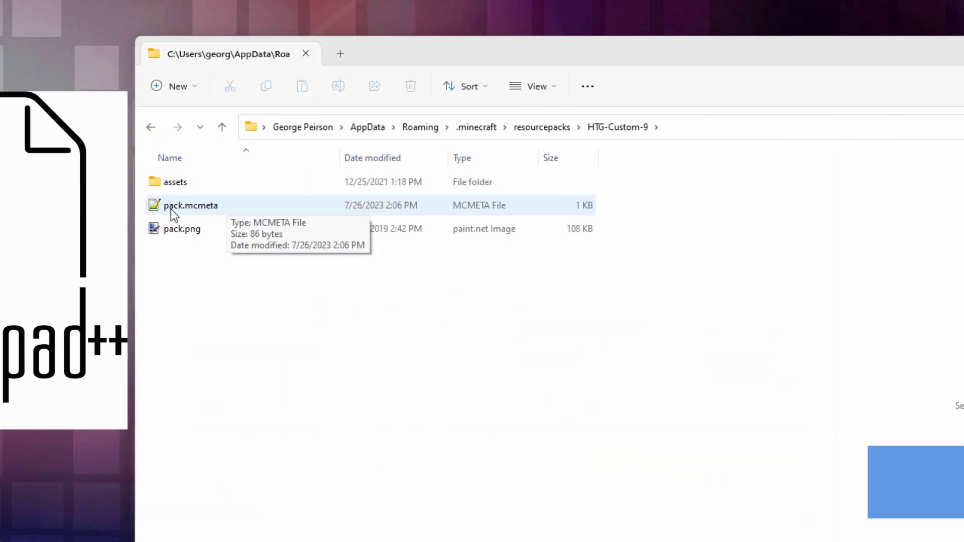
Step: Change pack_format from 15 to 18 in pack.mcmeta, save it, and close Notepad++
{"action": "double_click", "coordinate": [171, 210]}
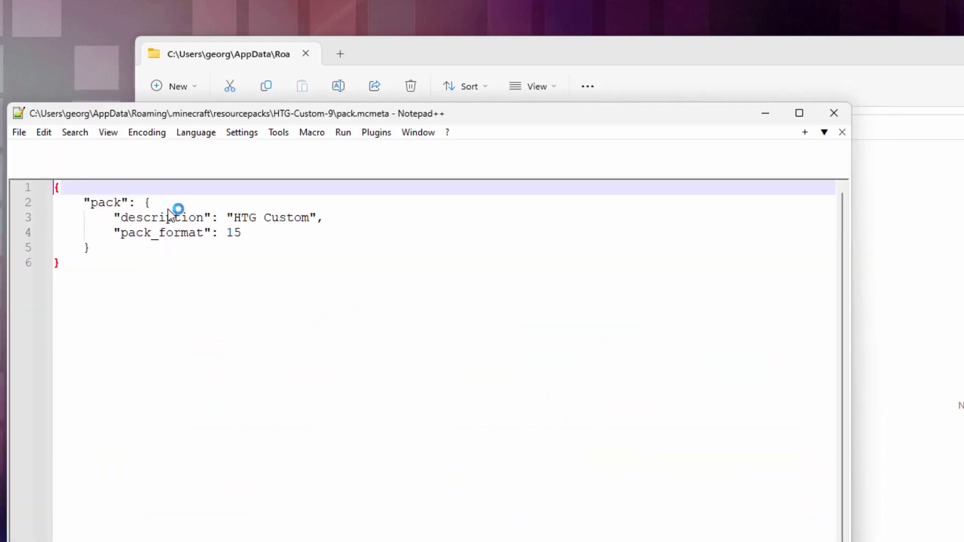
{"action": "left_click_drag", "start_coordinate": [448, 124], "coordinate": [660, 129]}
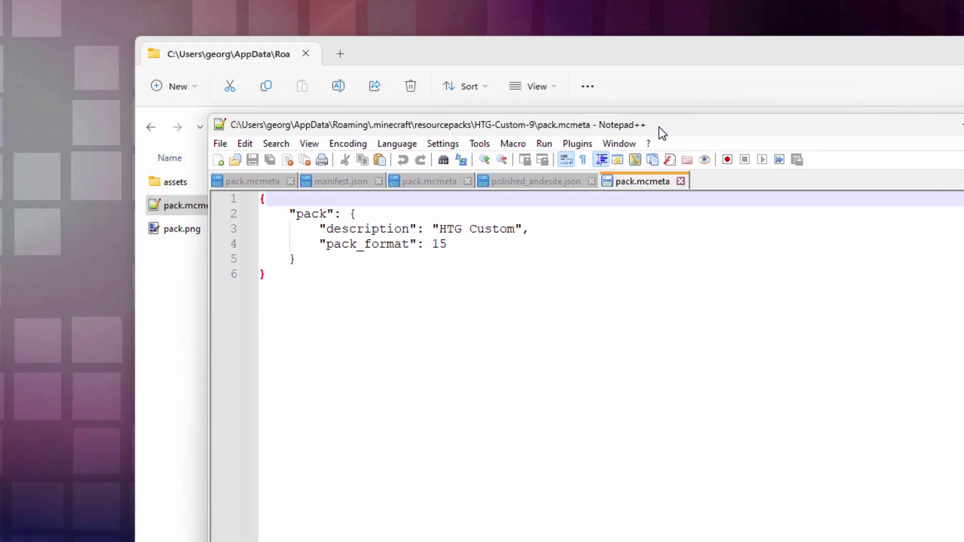
{"action": "double_click", "coordinate": [443, 246]}
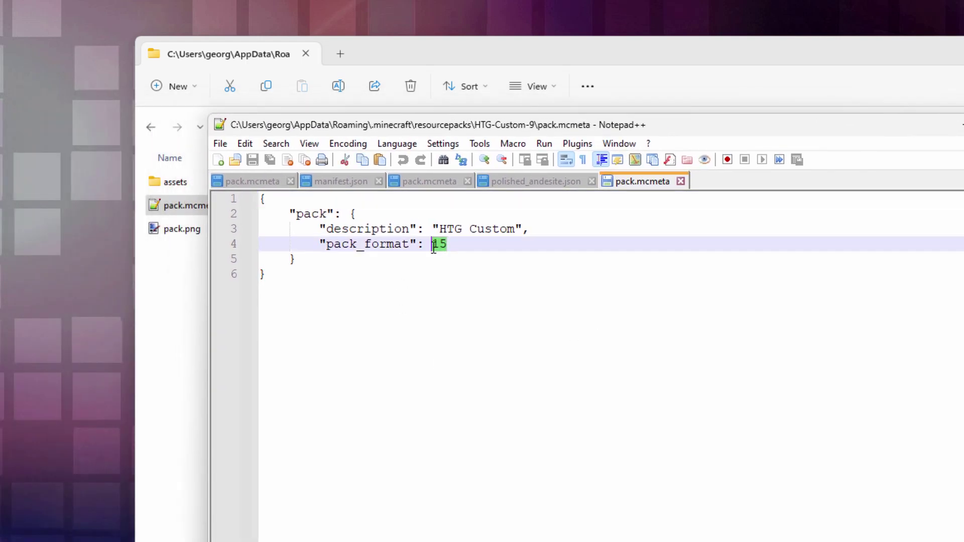
{"action": "left_click", "coordinate": [459, 245]}
{"action": "key", "text": "BackSpace"}
{"action": "key", "text": "BackSpace"}
{"action": "type", "text": "8"}
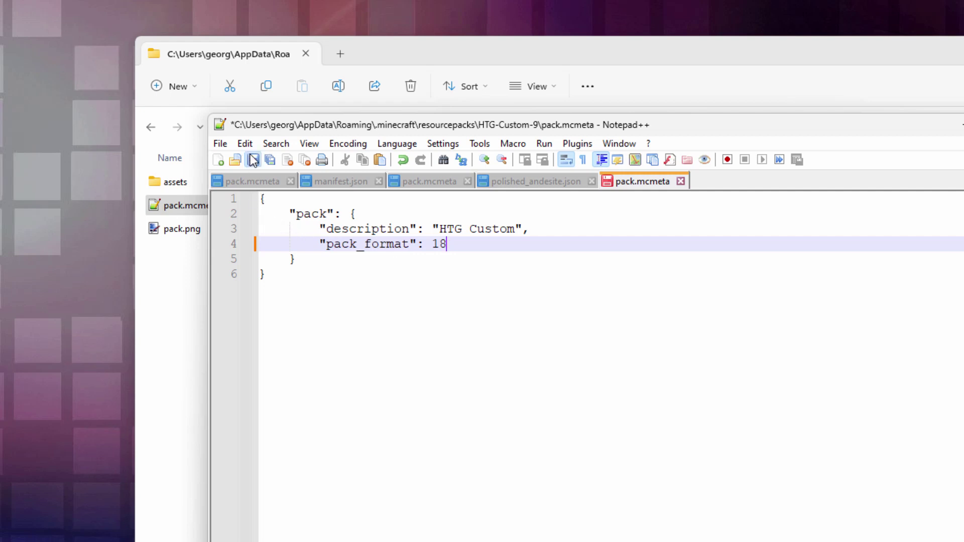
{"action": "key", "text": "ctrl+s"}
{"action": "key", "text": "alt+F4"}
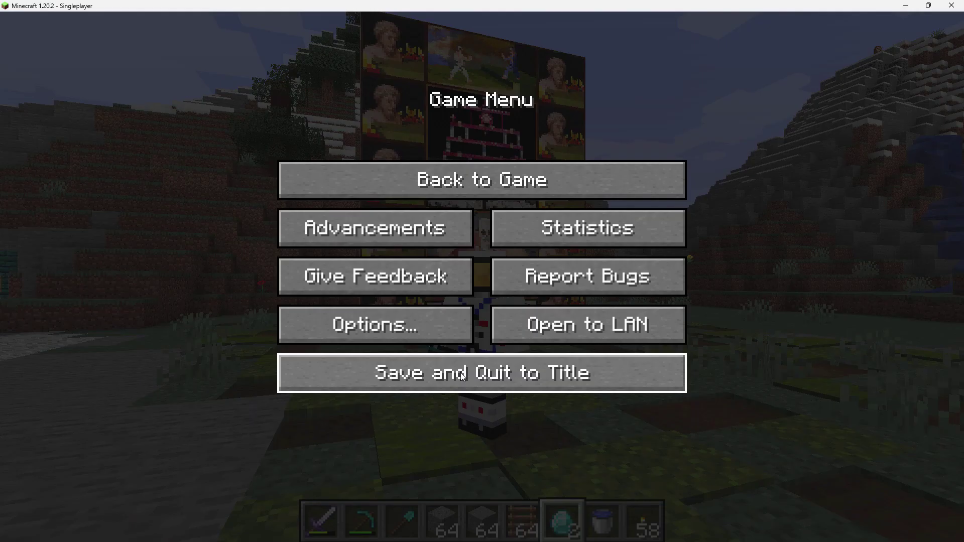
Step: Launch Latest release 1.20.2 from the launcher's Play page
{"action": "left_click", "coordinate": [463, 376]}
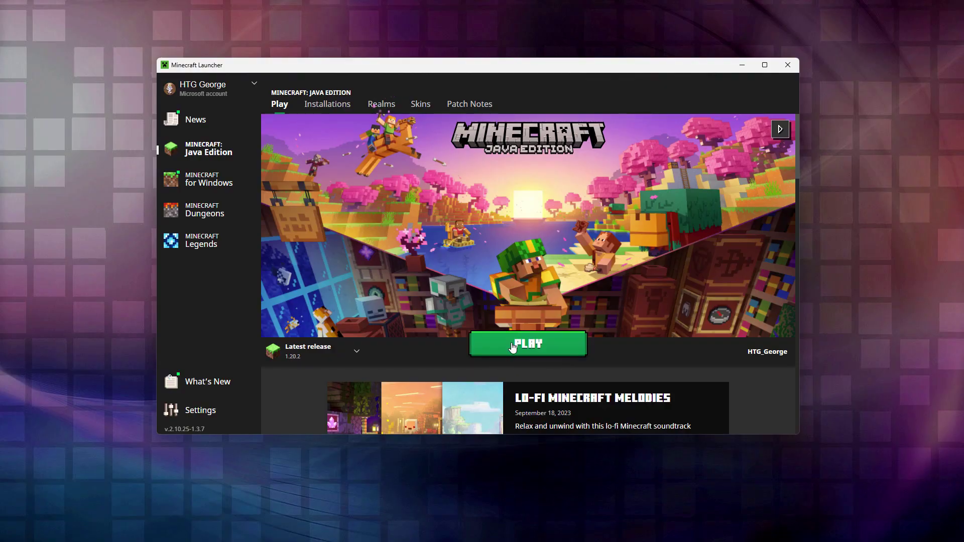
{"action": "left_click", "coordinate": [536, 343]}
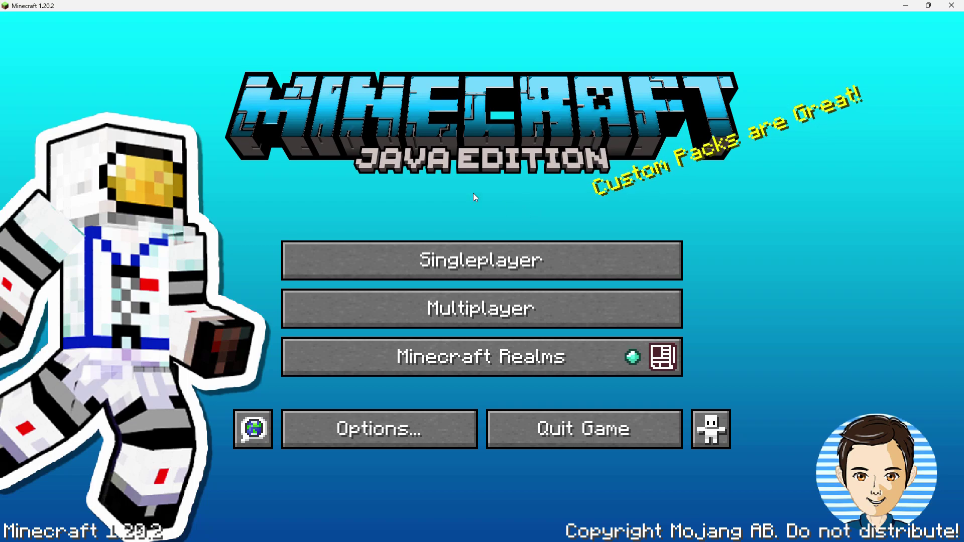
Step: Load the singleplayer world and take control of the astronaut-suited player
{"action": "left_click", "coordinate": [445, 264]}
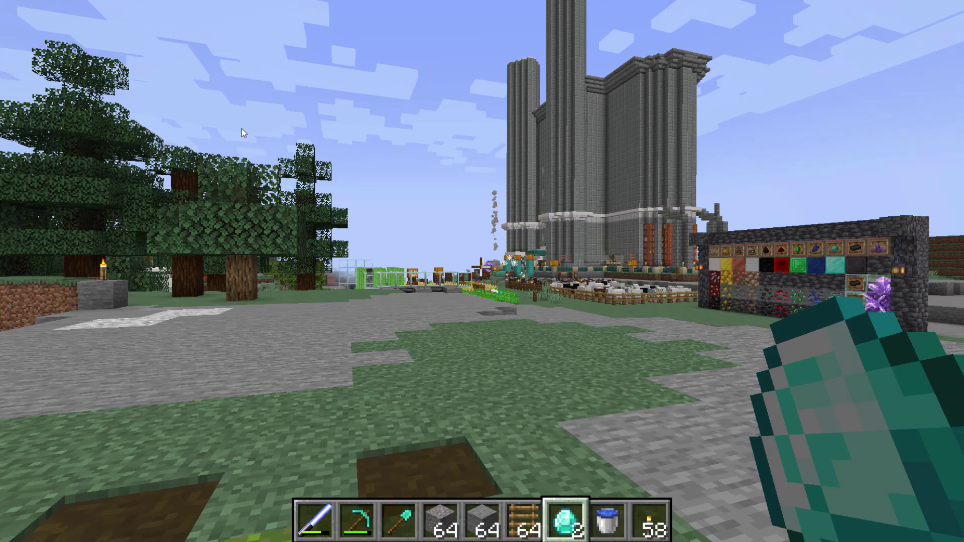
{"action": "left_click", "coordinate": [242, 129]}
{"action": "mouse_move", "coordinate": [481, 267]}
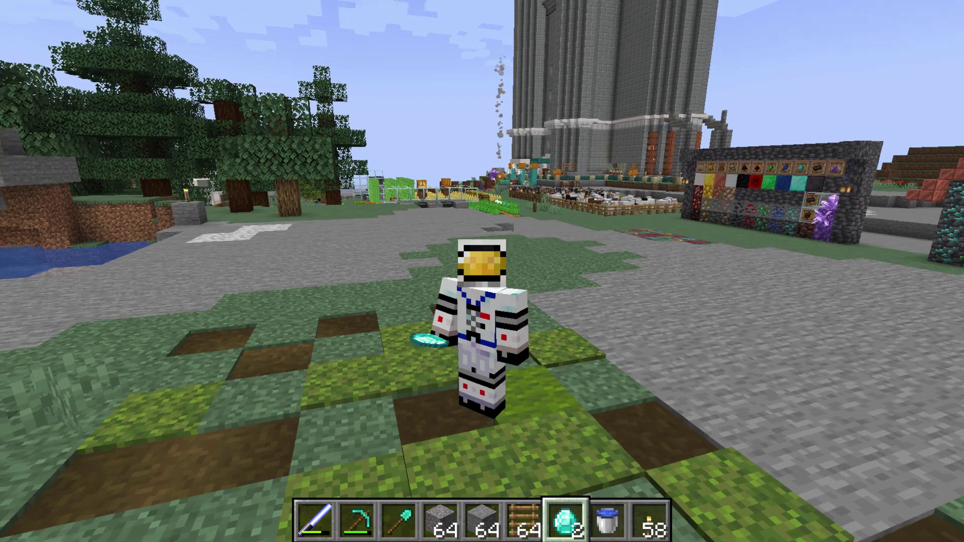
Step: Cycle the hotbar to the Diamond Pickaxe while facing the YouTube play-button plaque
{"action": "scroll", "coordinate": [482, 271], "scroll_direction": "down", "scroll_amount": 2}
{"action": "scroll", "coordinate": [482, 271], "scroll_direction": "up", "scroll_amount": 7}
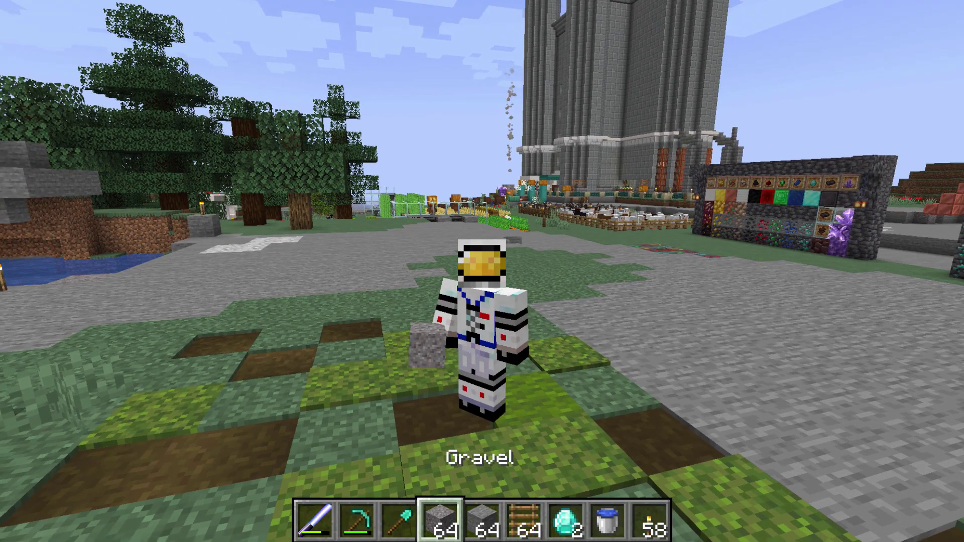
{"action": "scroll", "coordinate": [482, 271], "scroll_direction": "up", "scroll_amount": 1}
{"action": "scroll", "coordinate": [482, 271], "scroll_direction": "down", "scroll_amount": 1}
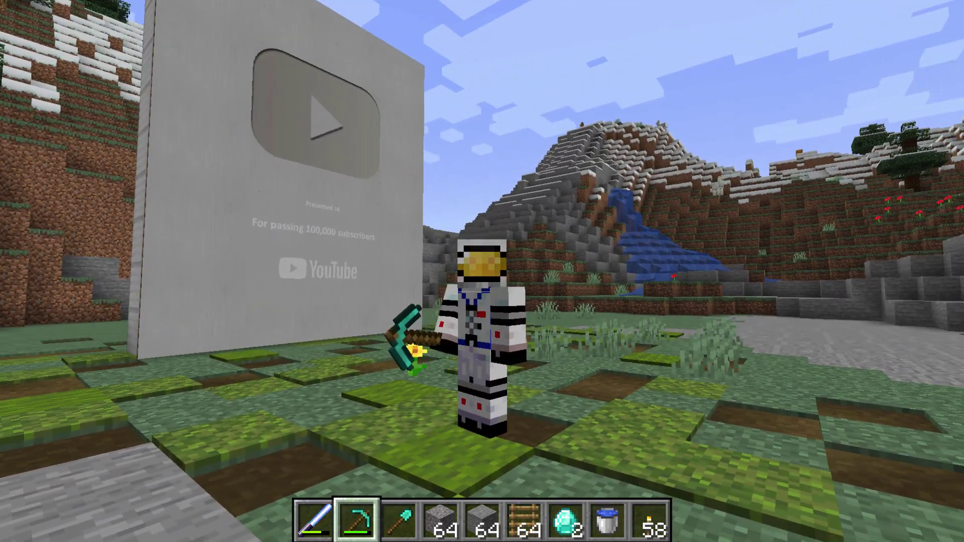
{"action": "scroll", "coordinate": [482, 271], "scroll_direction": "down", "scroll_amount": 2}
{"action": "scroll", "coordinate": [482, 271], "scroll_direction": "up", "scroll_amount": 2}
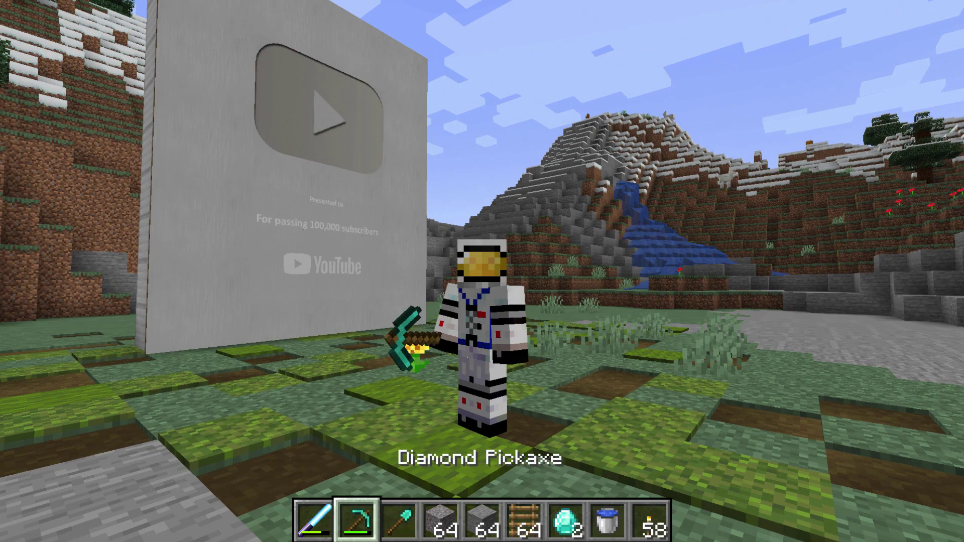